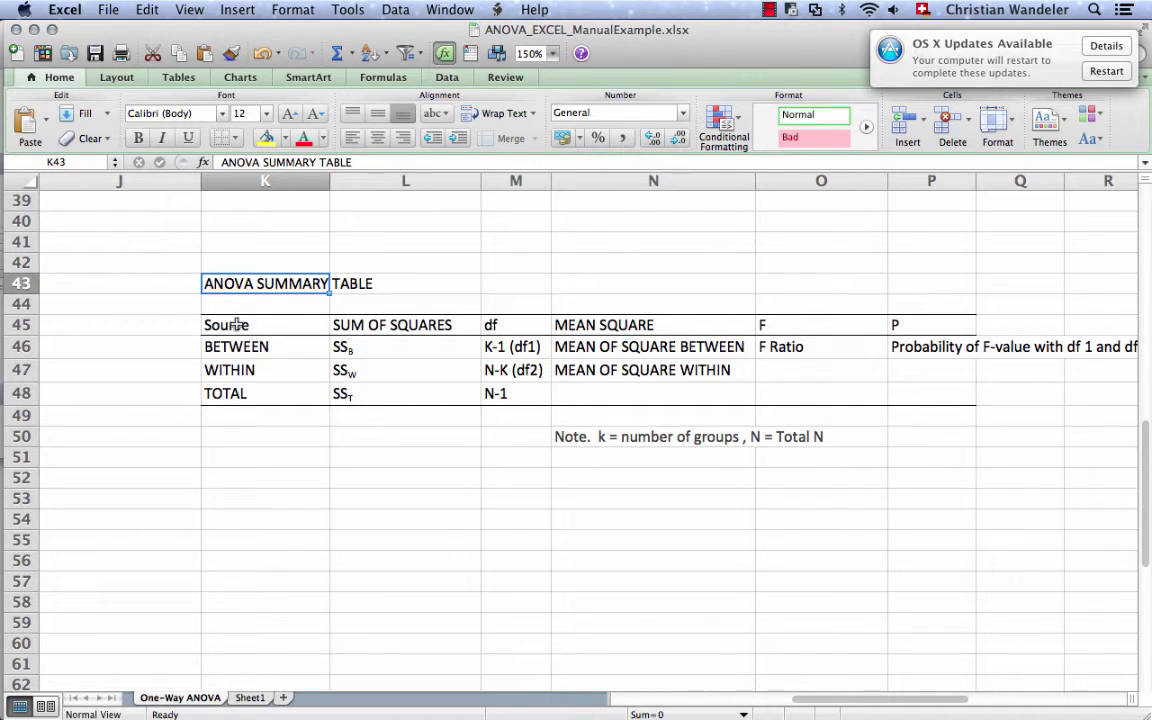
drag(228, 322, 910, 388)
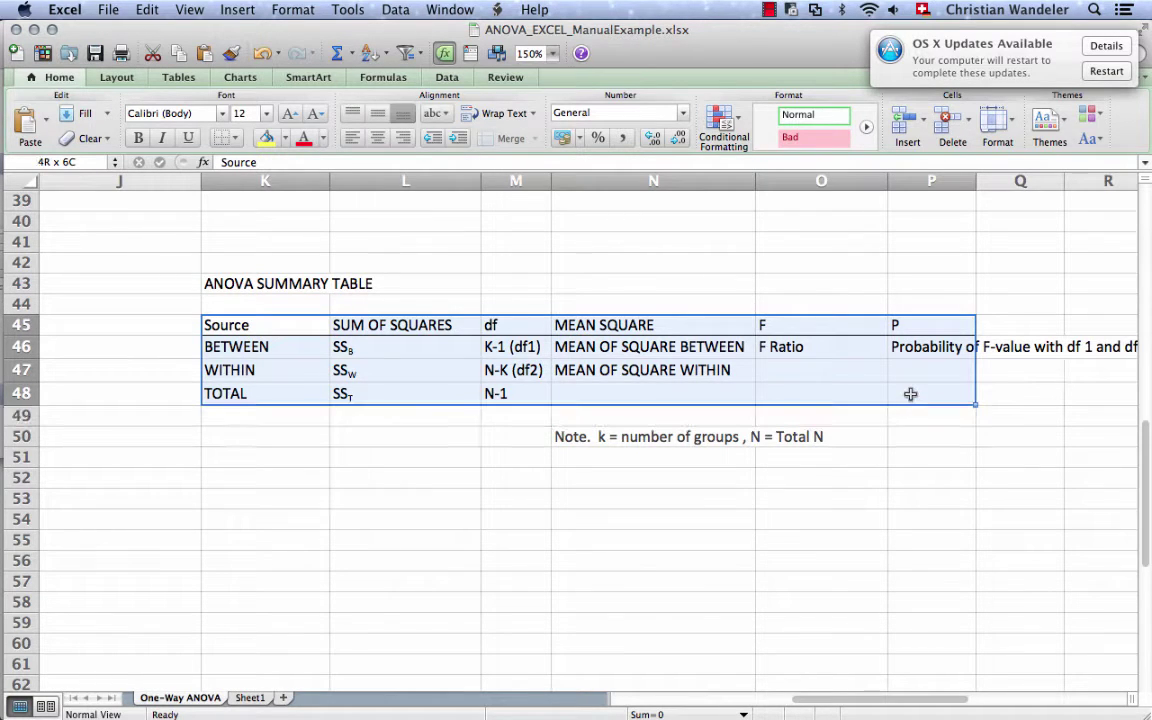
click(900, 322)
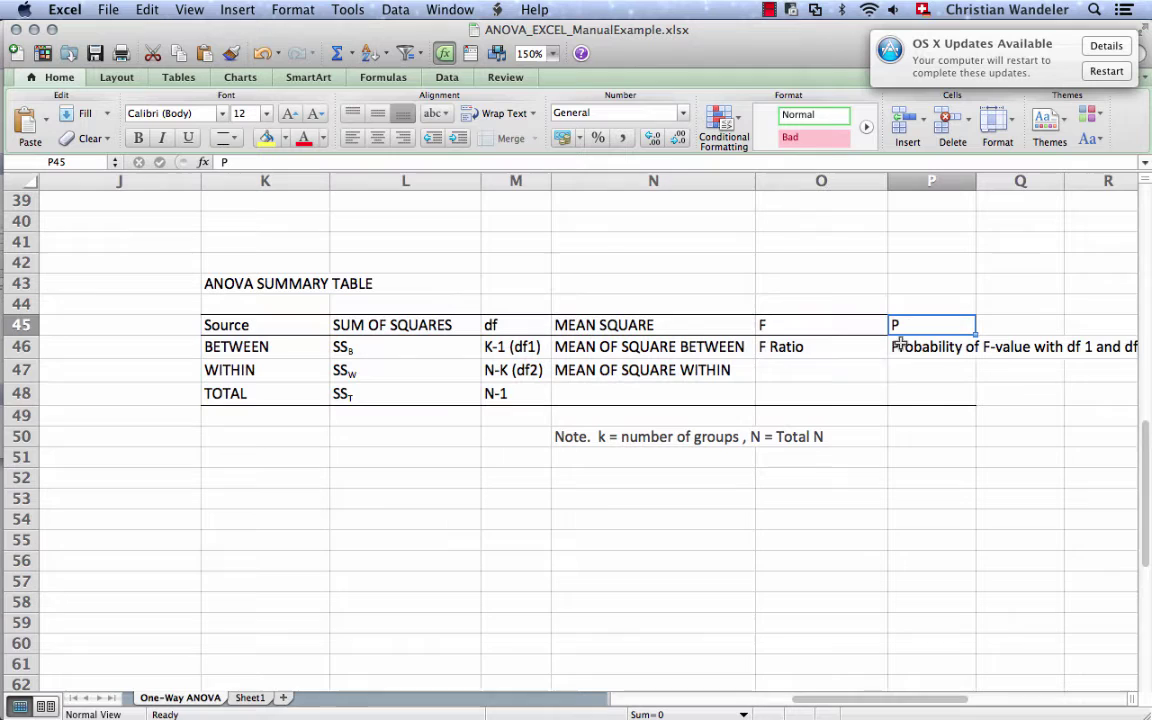
click(900, 346)
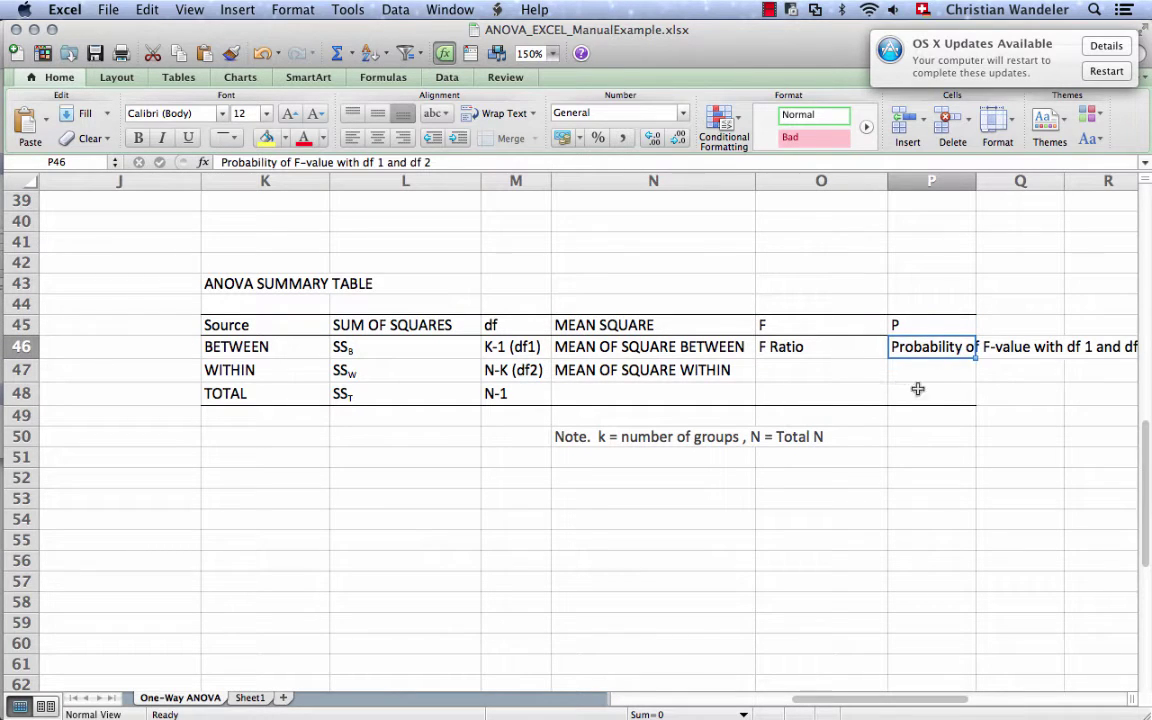
click(781, 346)
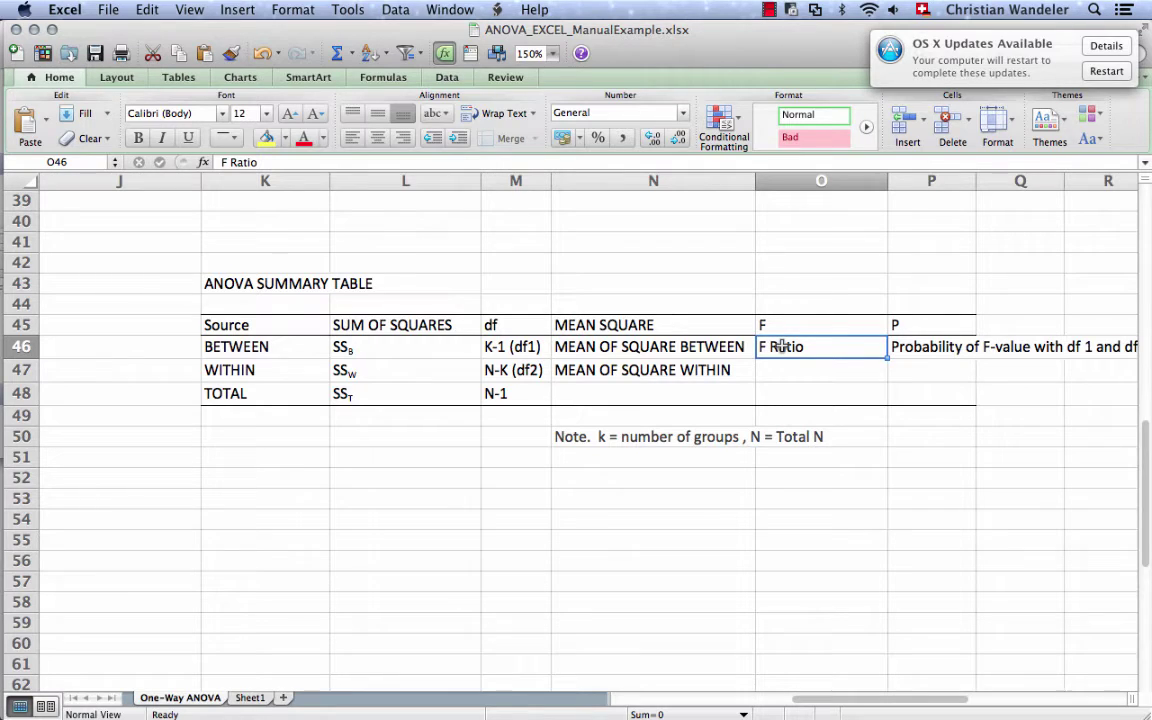
click(910, 348)
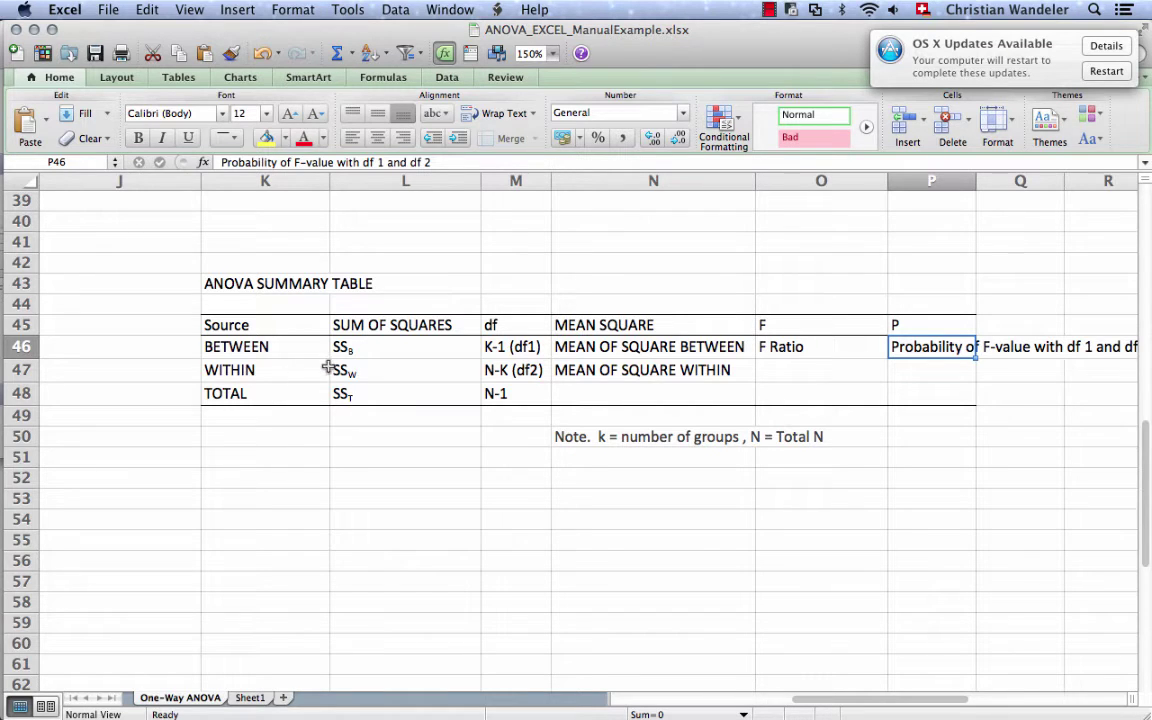
click(220, 346)
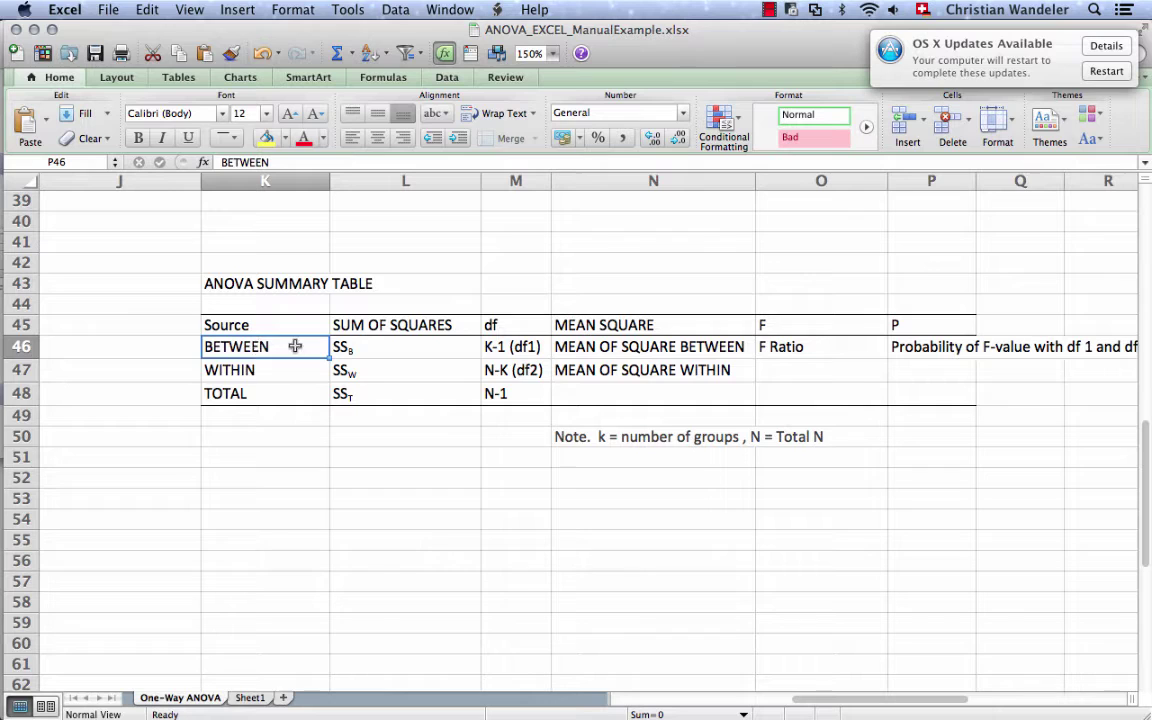
click(271, 368)
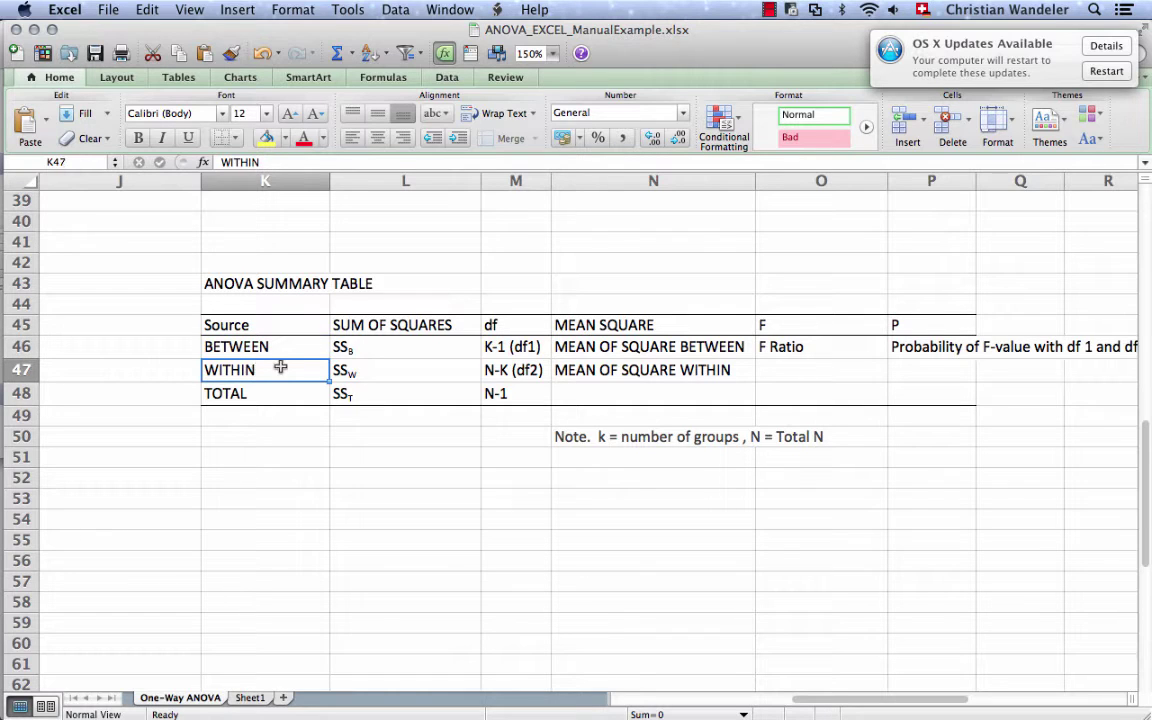
click(259, 395)
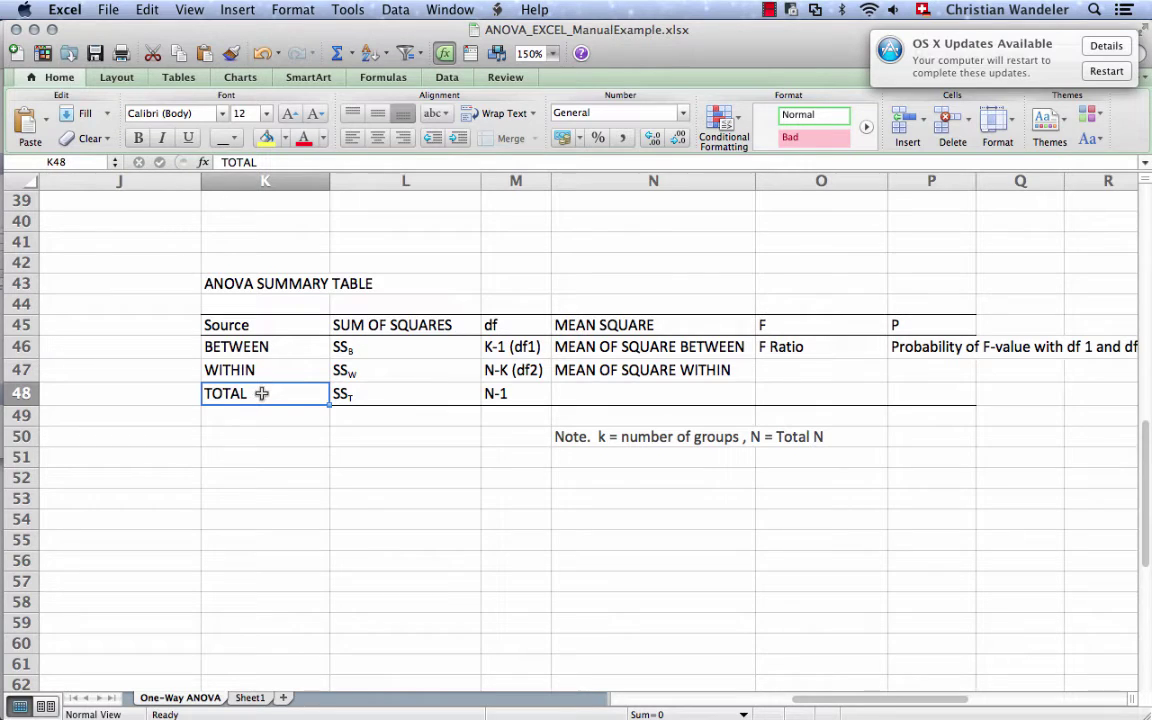
click(379, 346)
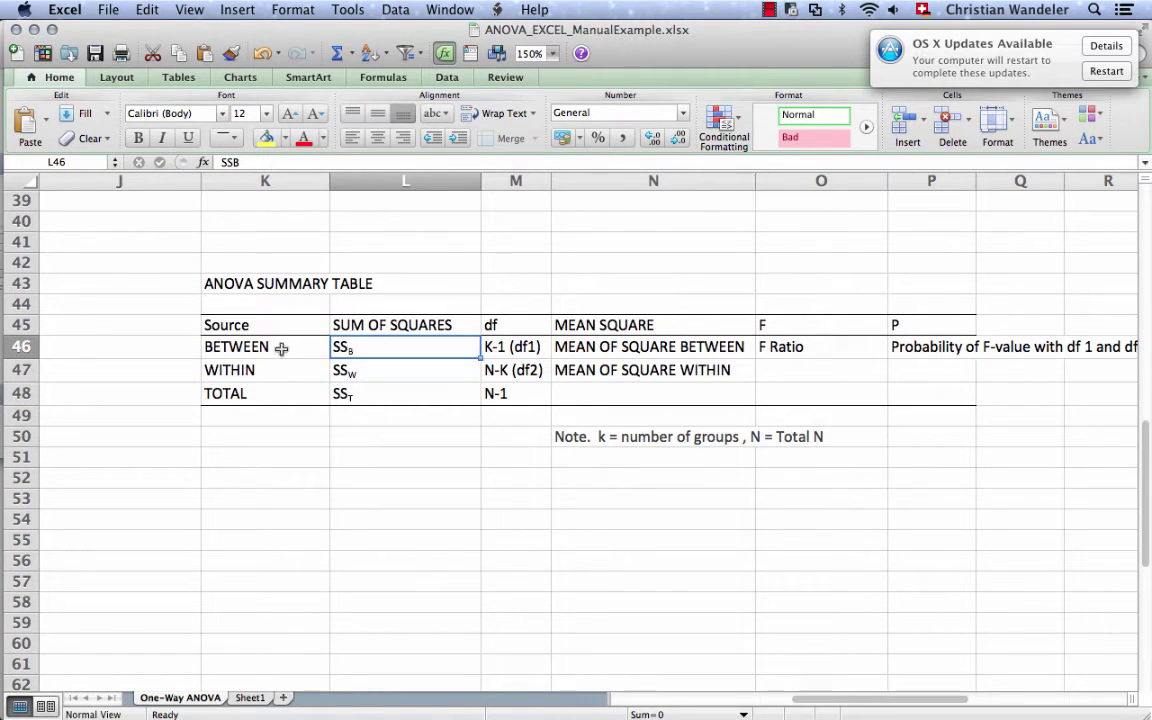
click(371, 370)
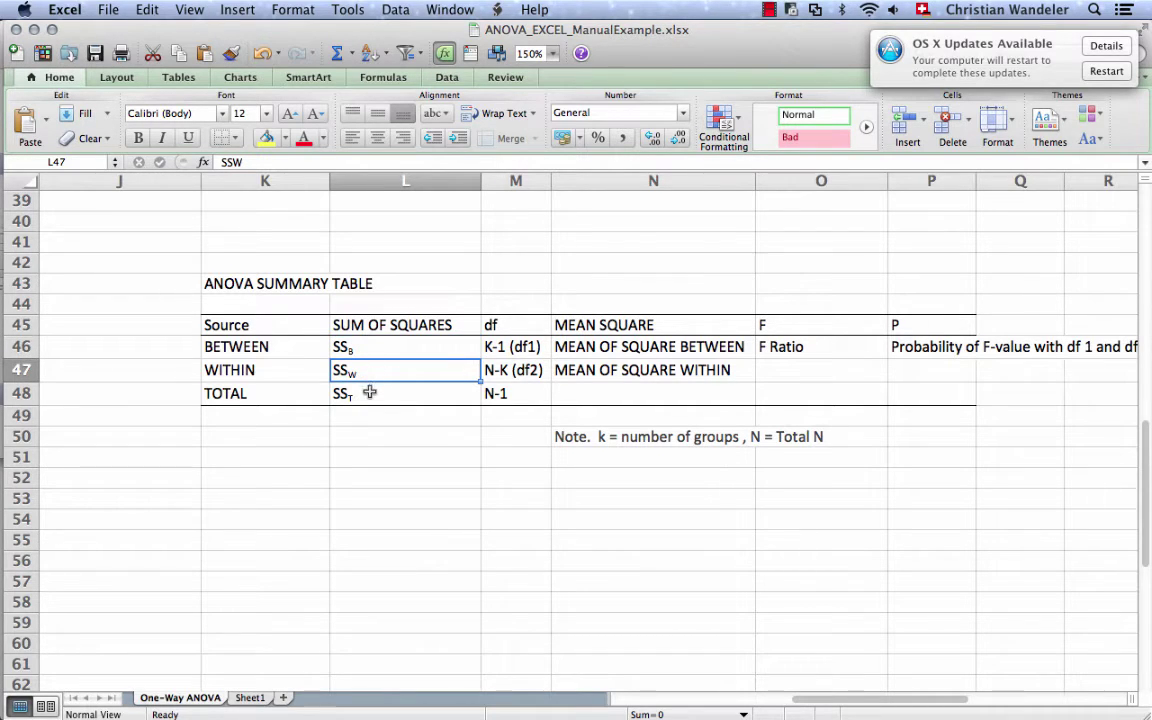
click(370, 352)
click(372, 364)
click(370, 393)
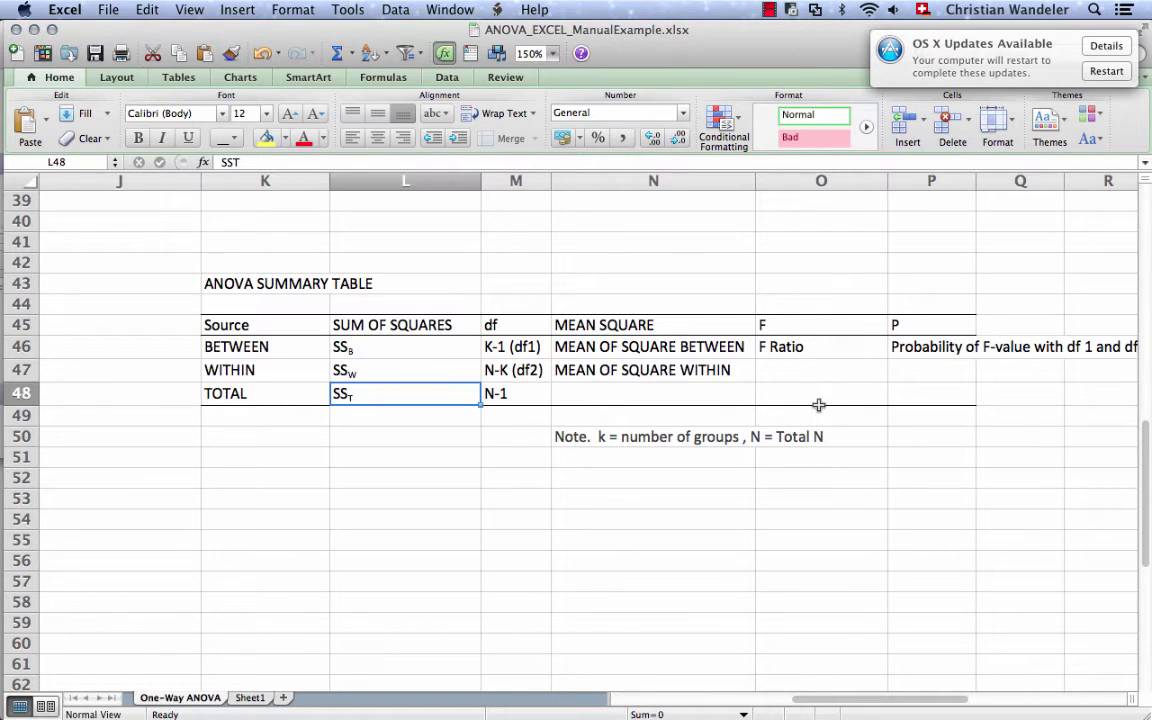
drag(373, 342, 373, 385)
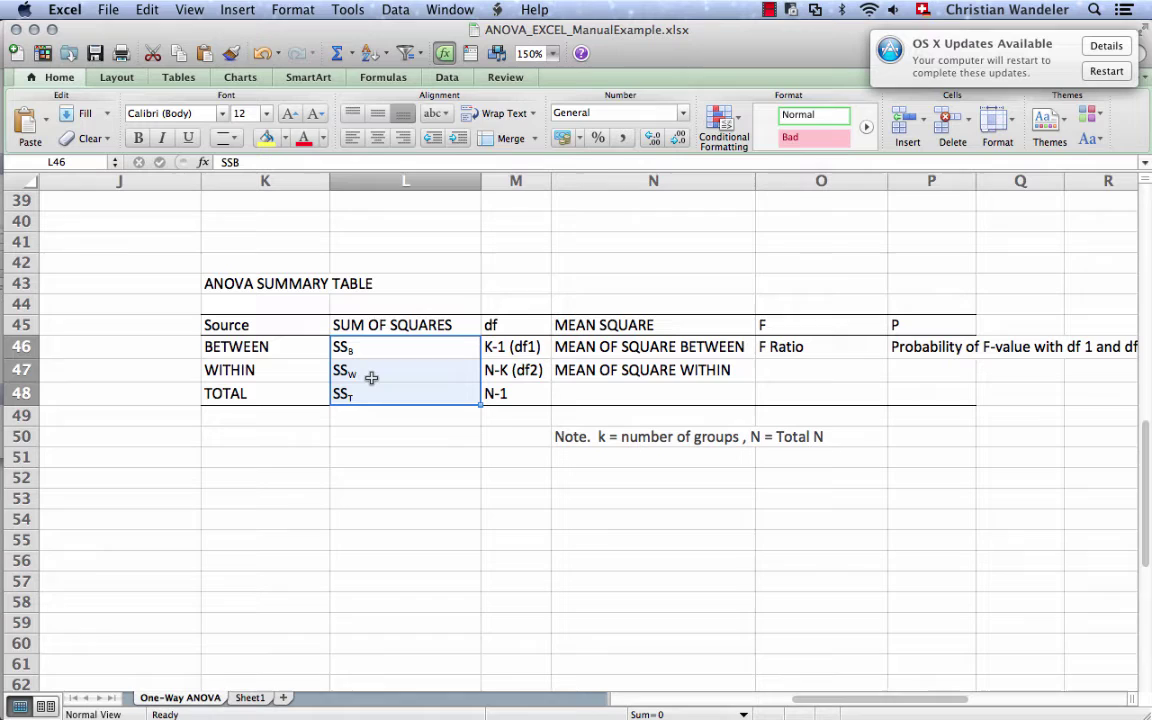
click(524, 347)
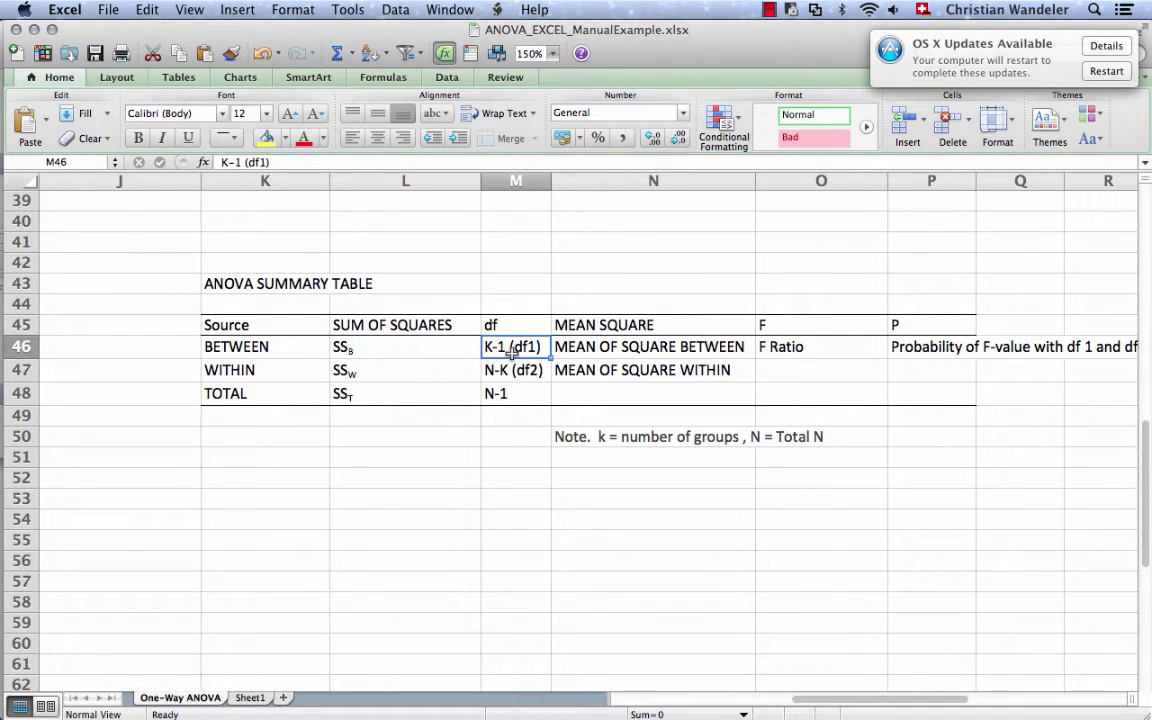
click(599, 436)
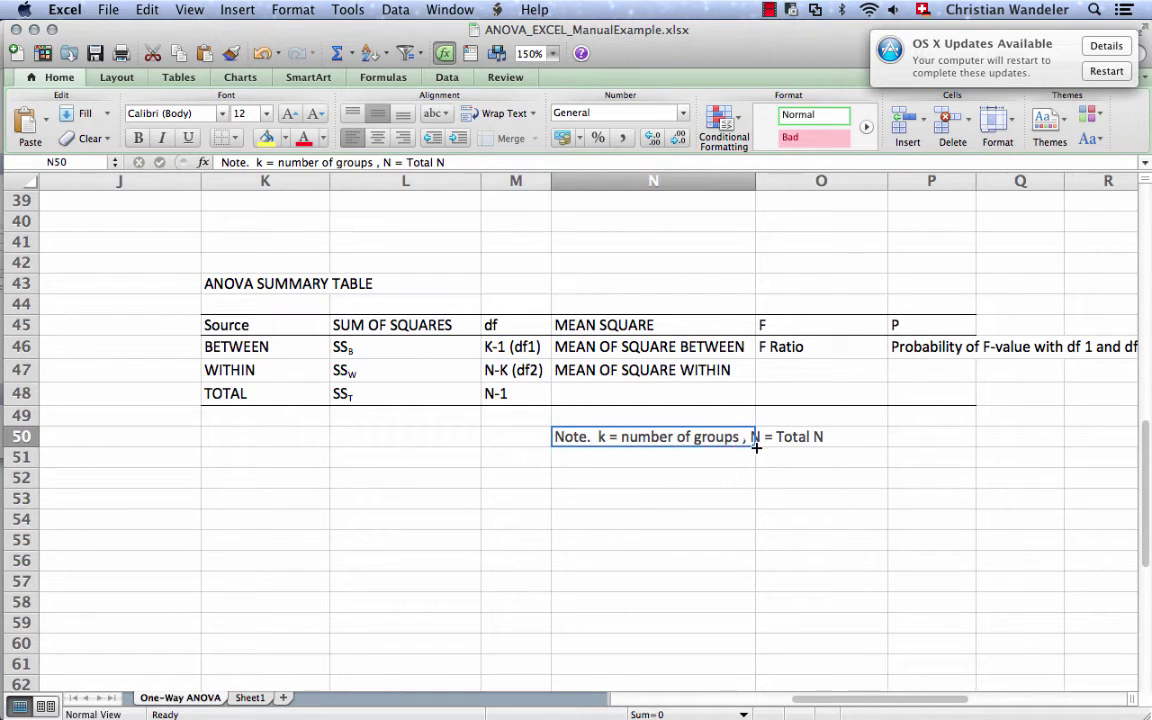
click(494, 367)
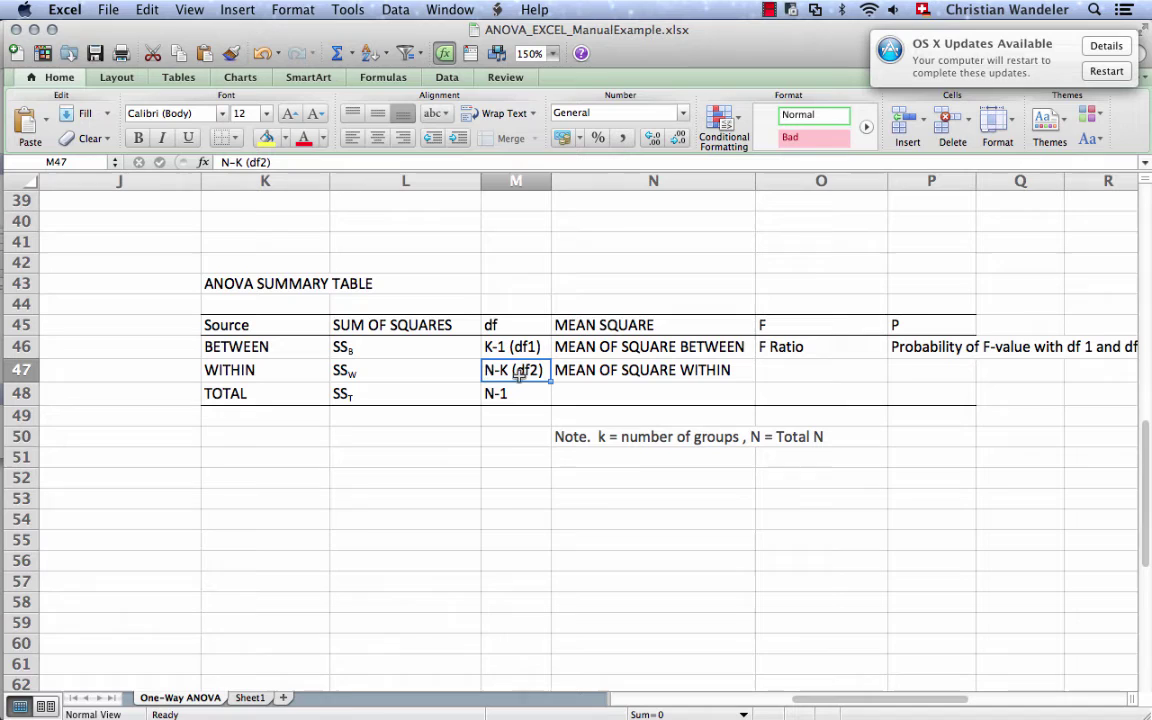
drag(521, 343, 521, 391)
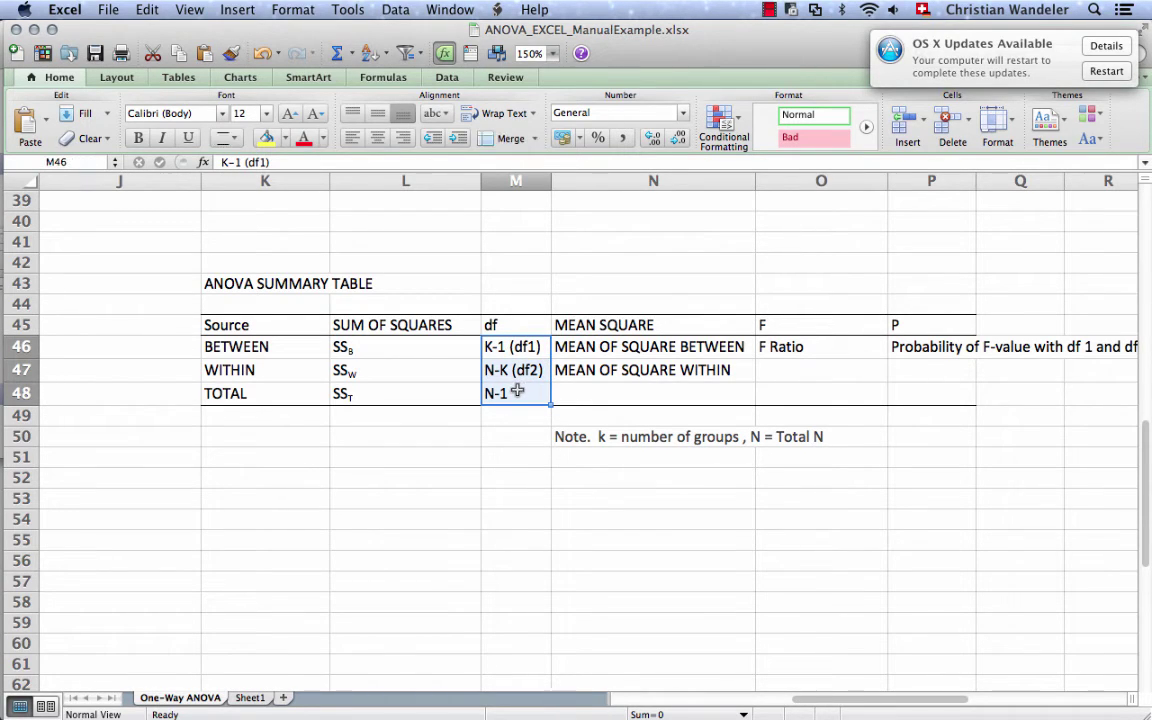
click(718, 343)
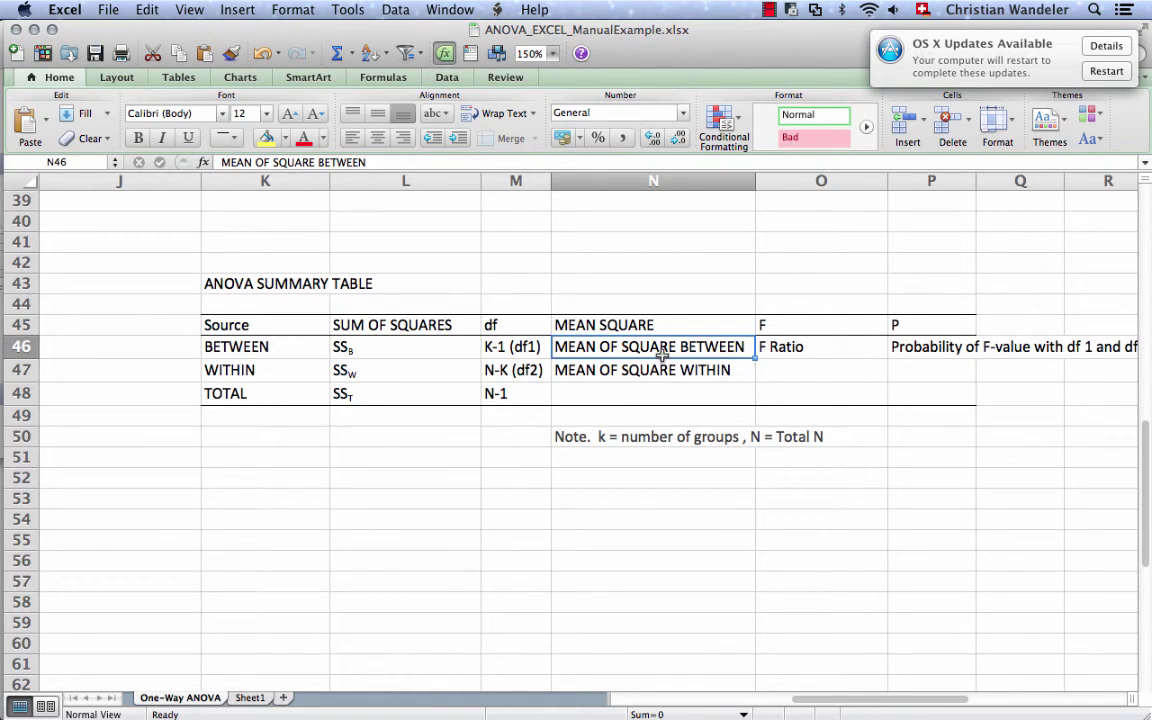
click(417, 347)
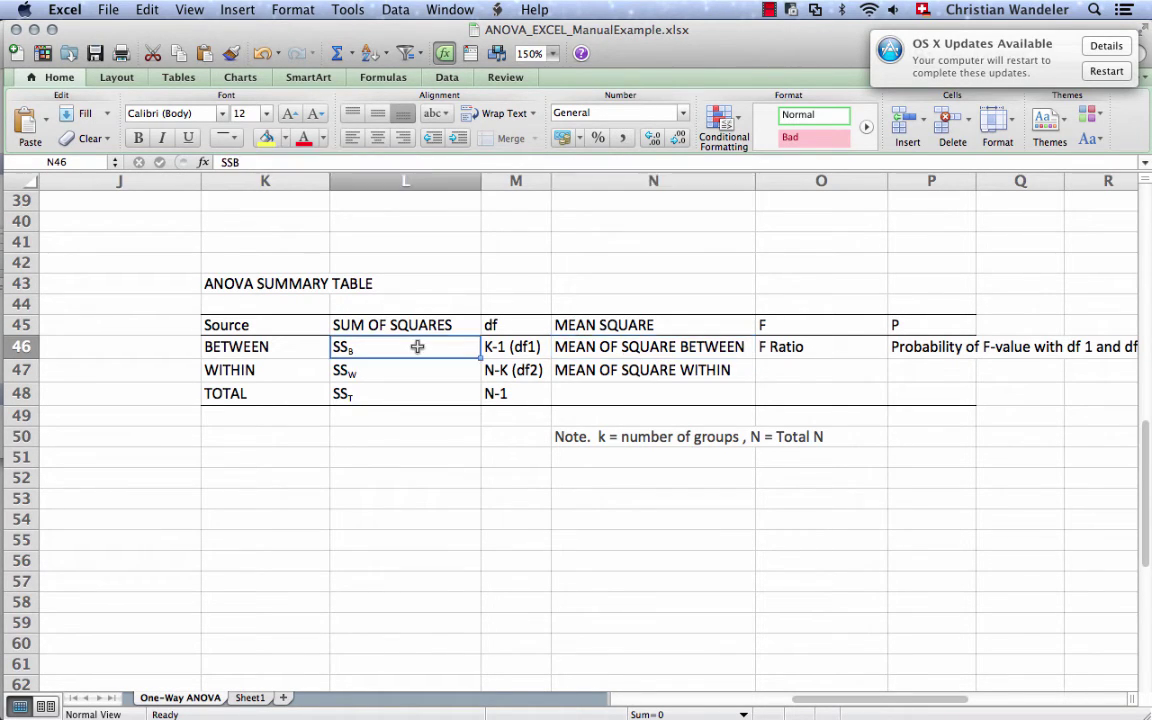
click(509, 348)
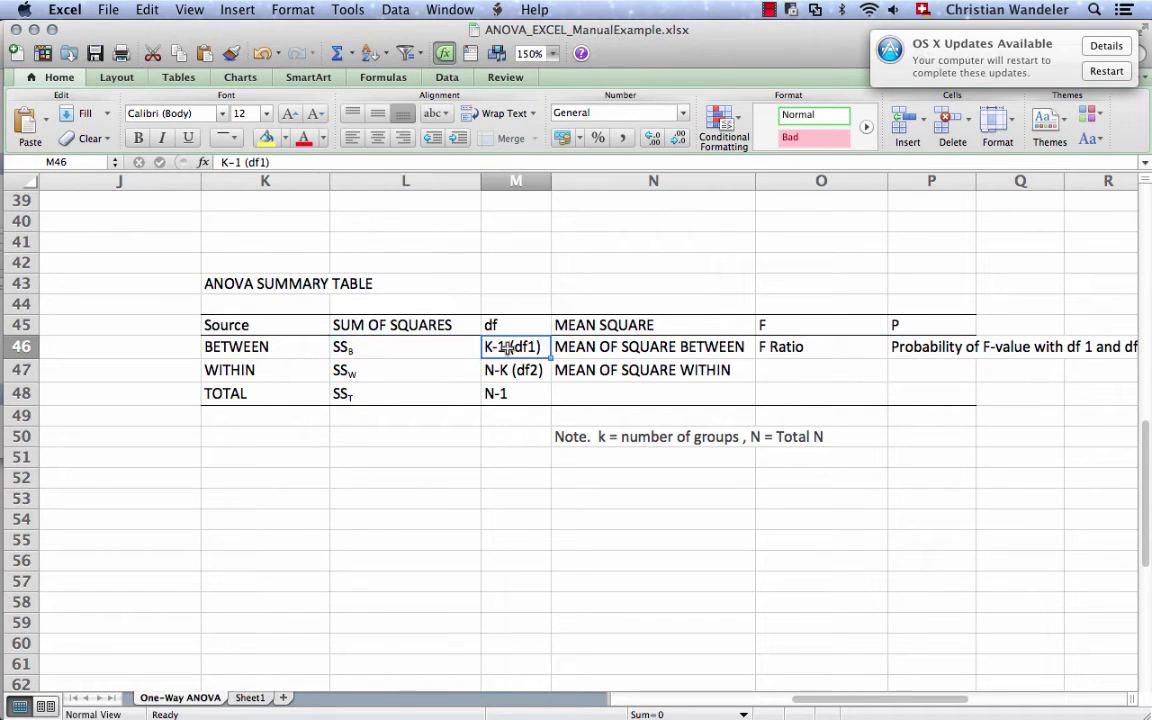
click(610, 346)
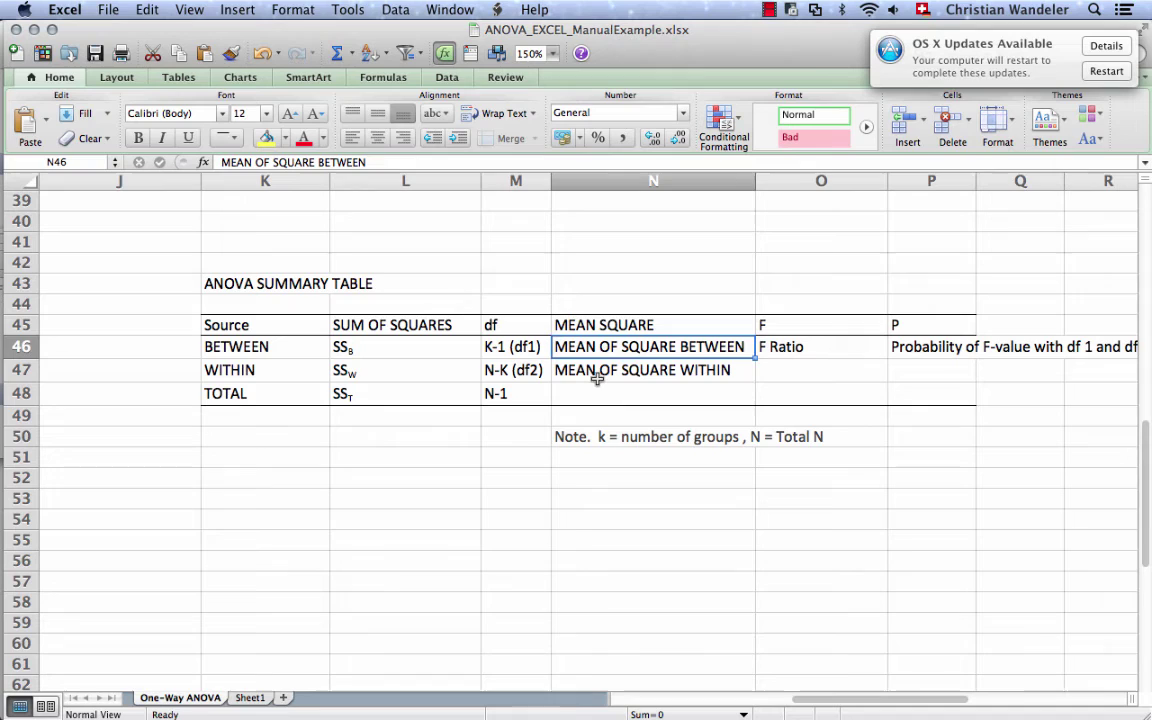
click(598, 372)
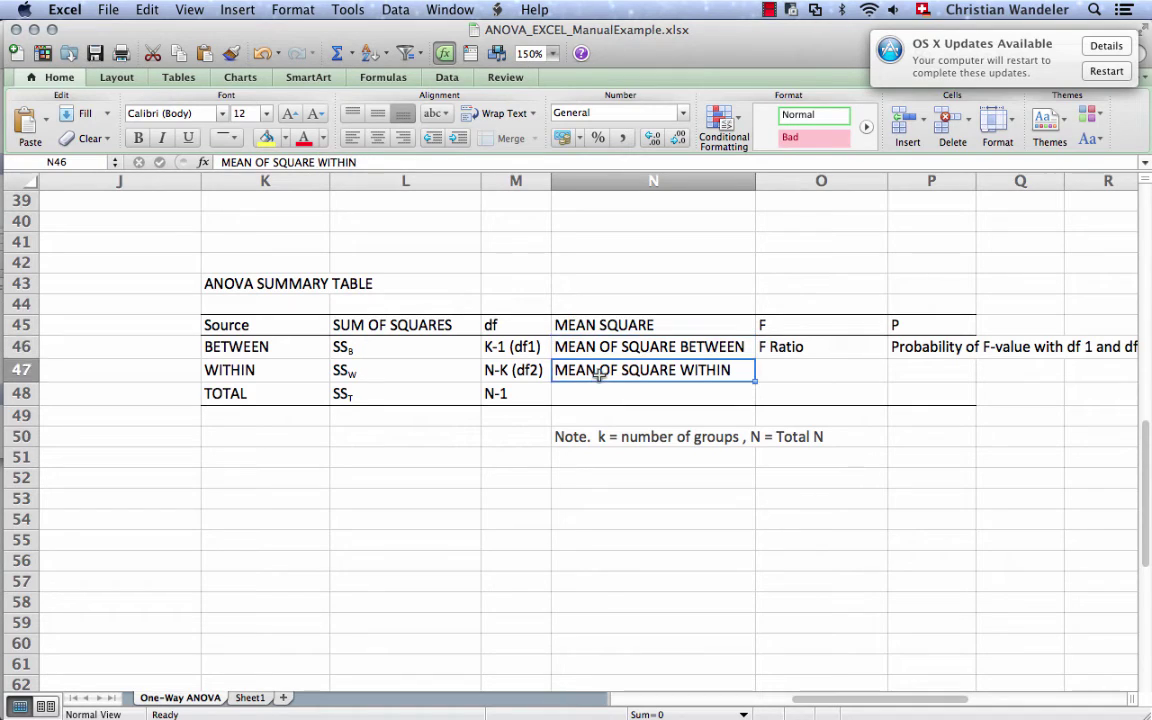
click(417, 371)
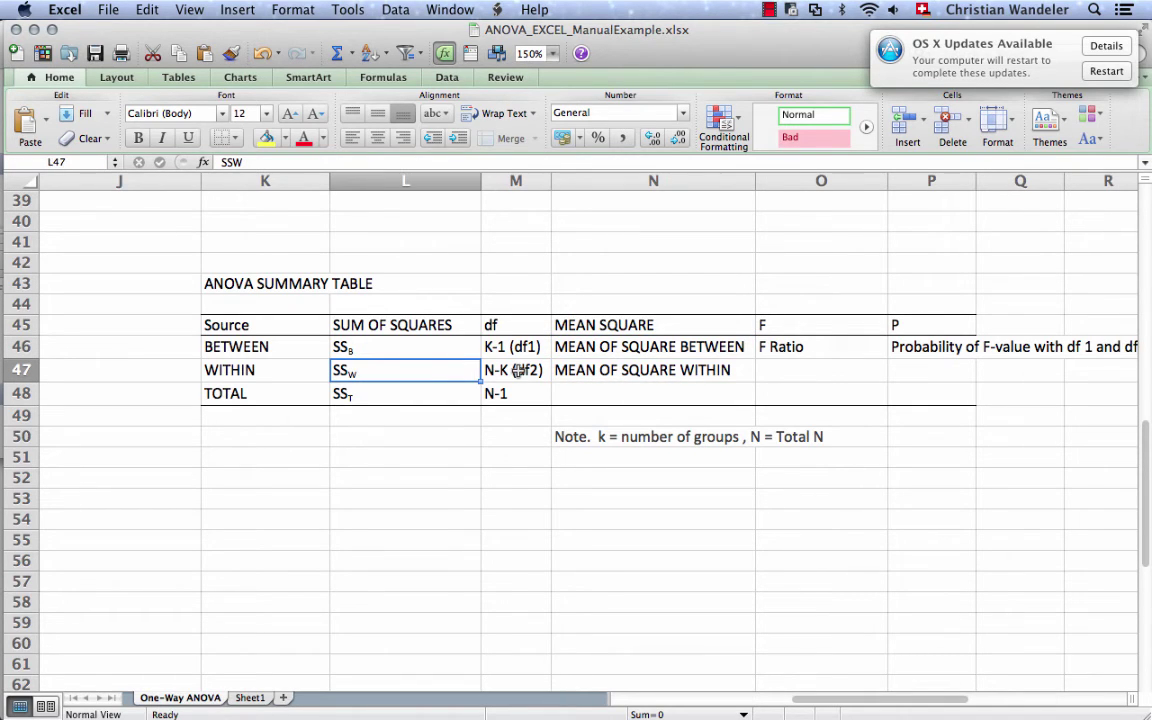
click(521, 370)
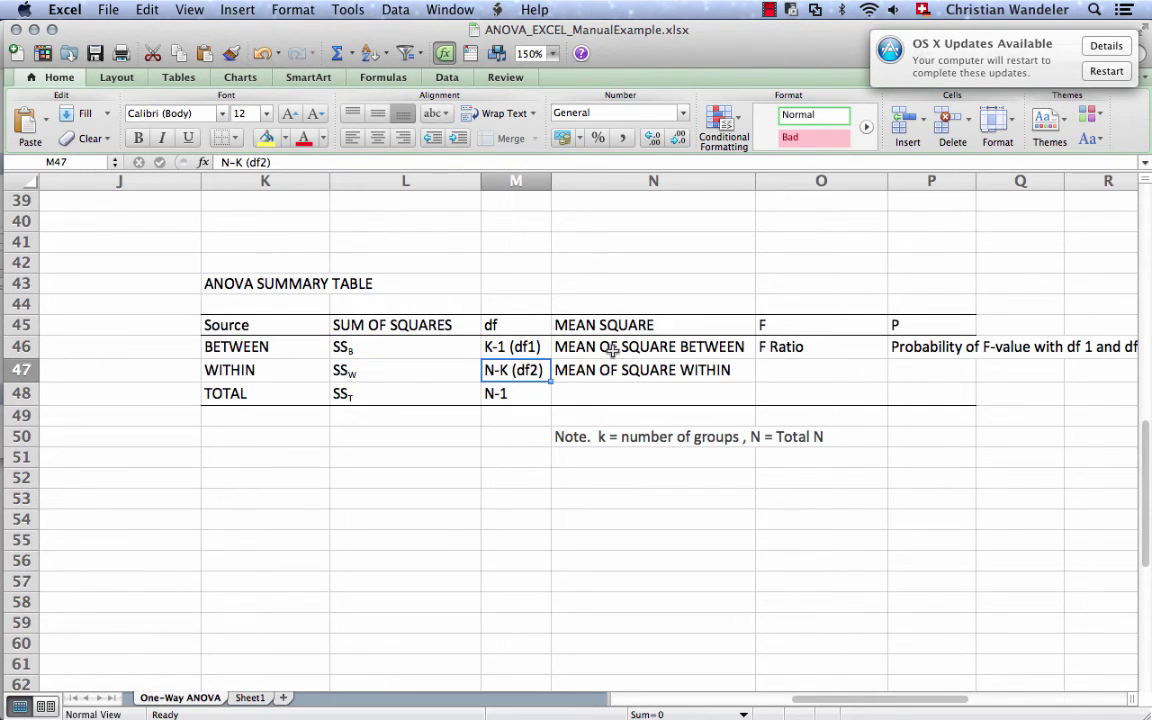
click(612, 347)
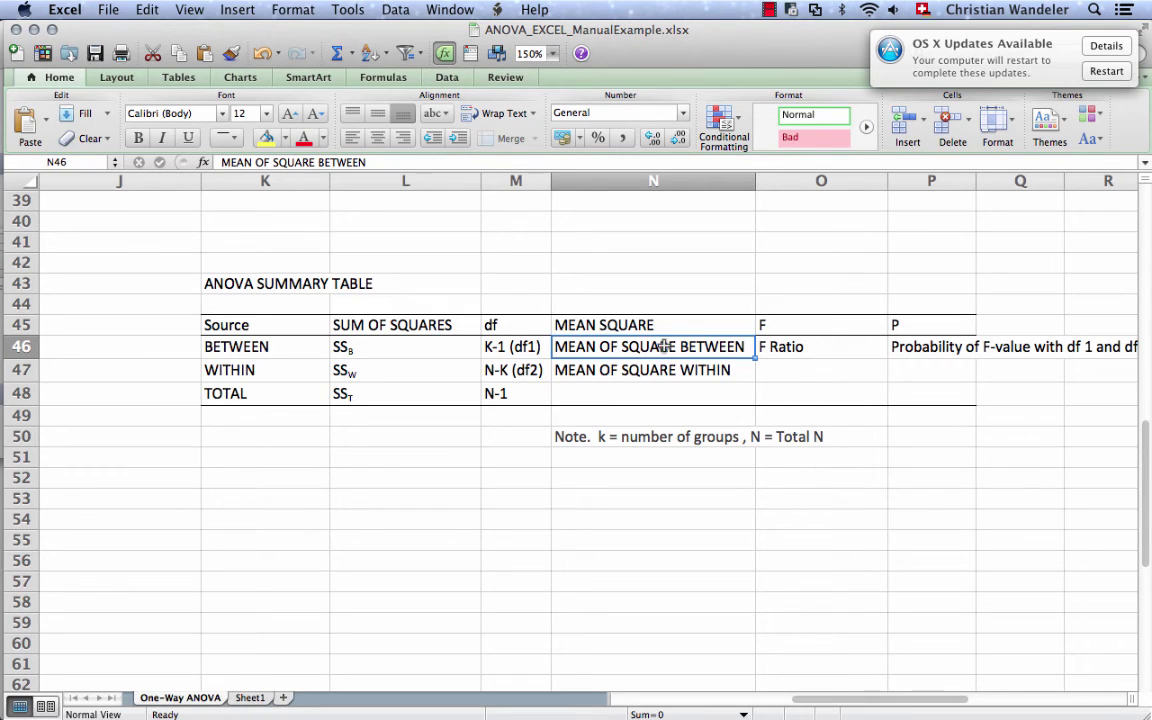
click(637, 370)
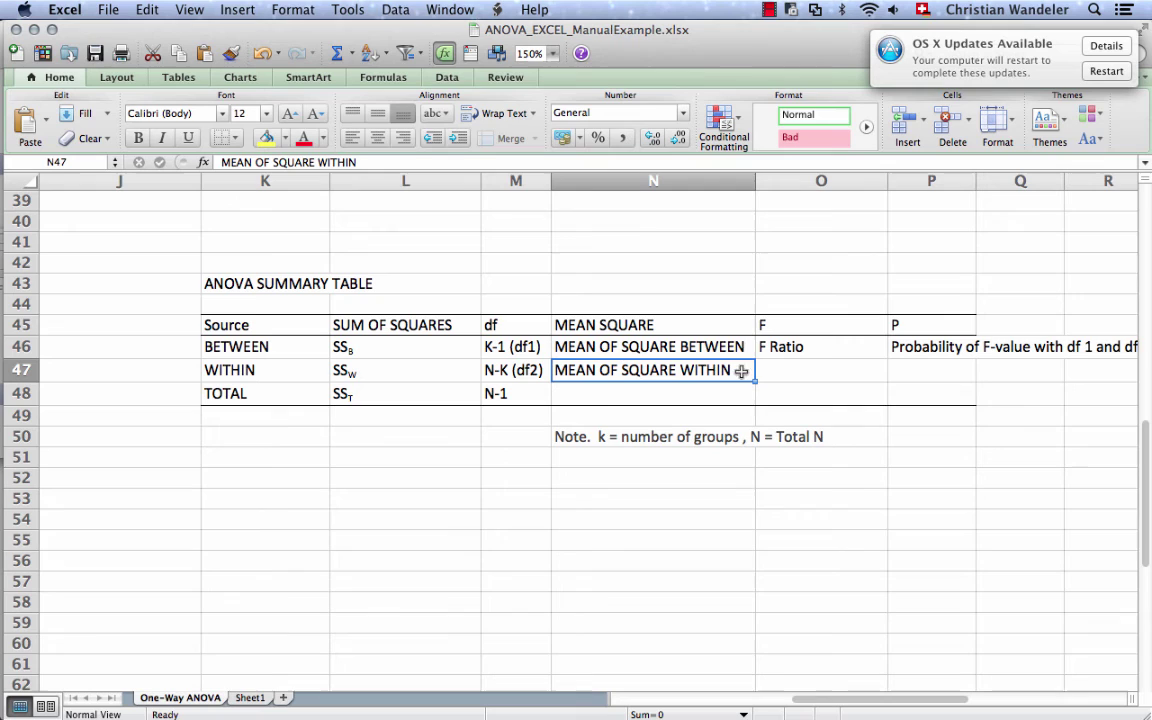
click(795, 347)
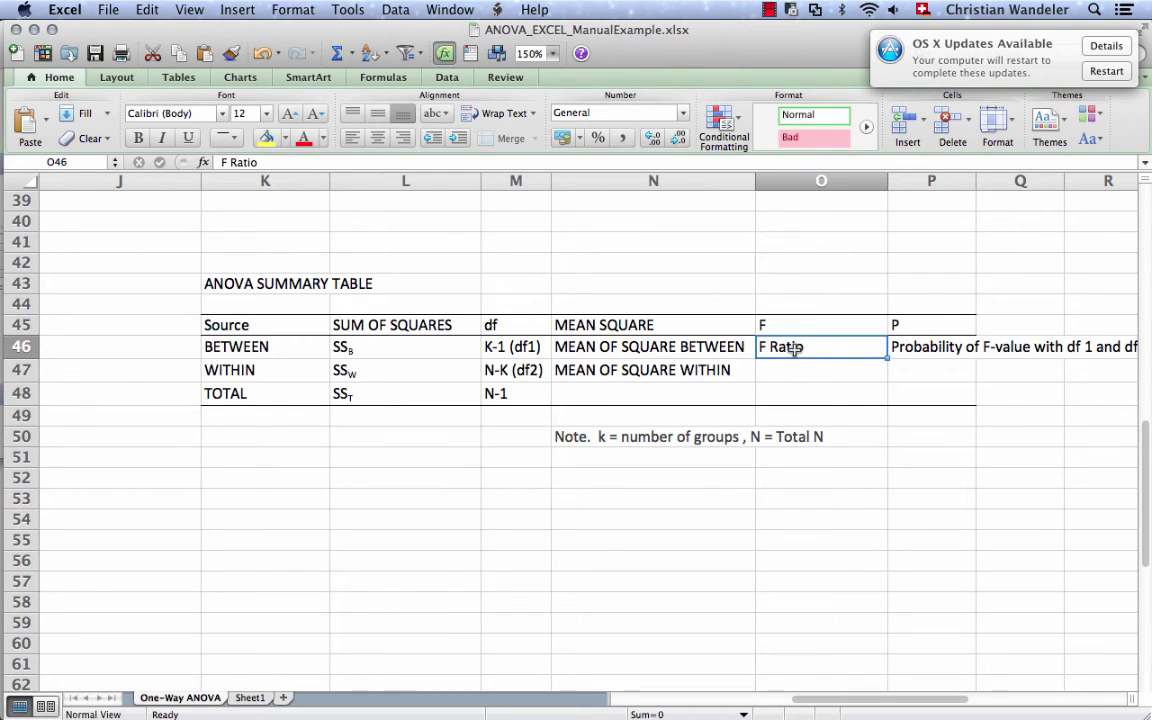
click(666, 346)
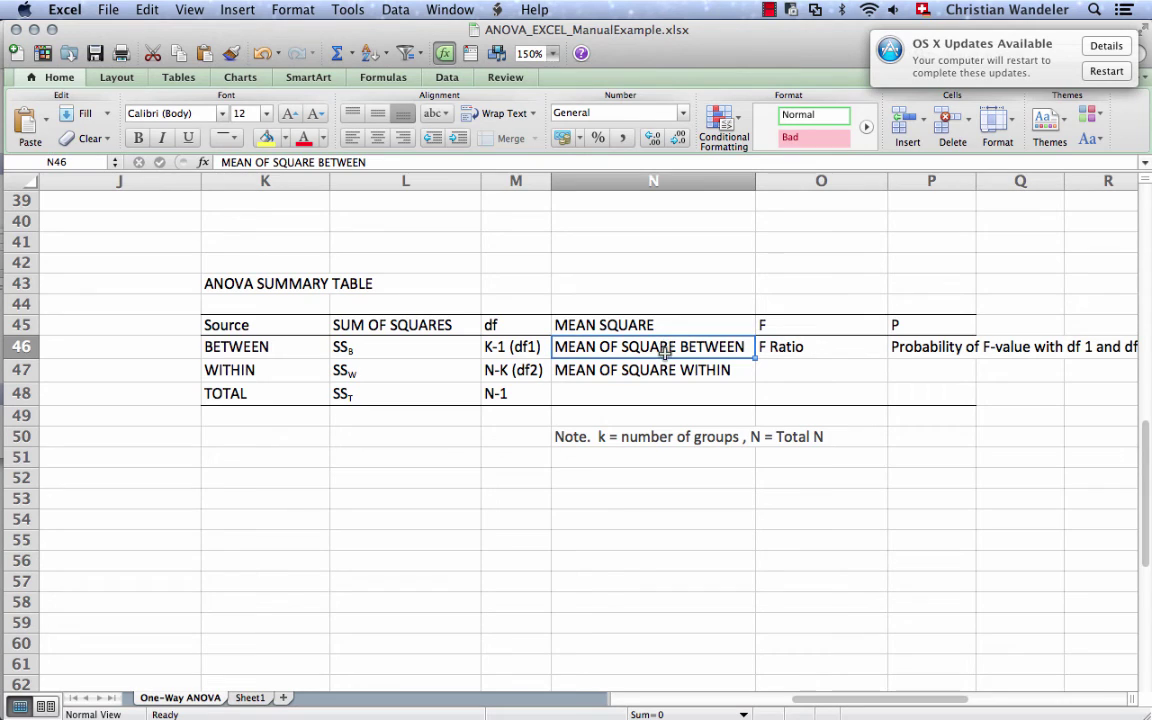
click(667, 369)
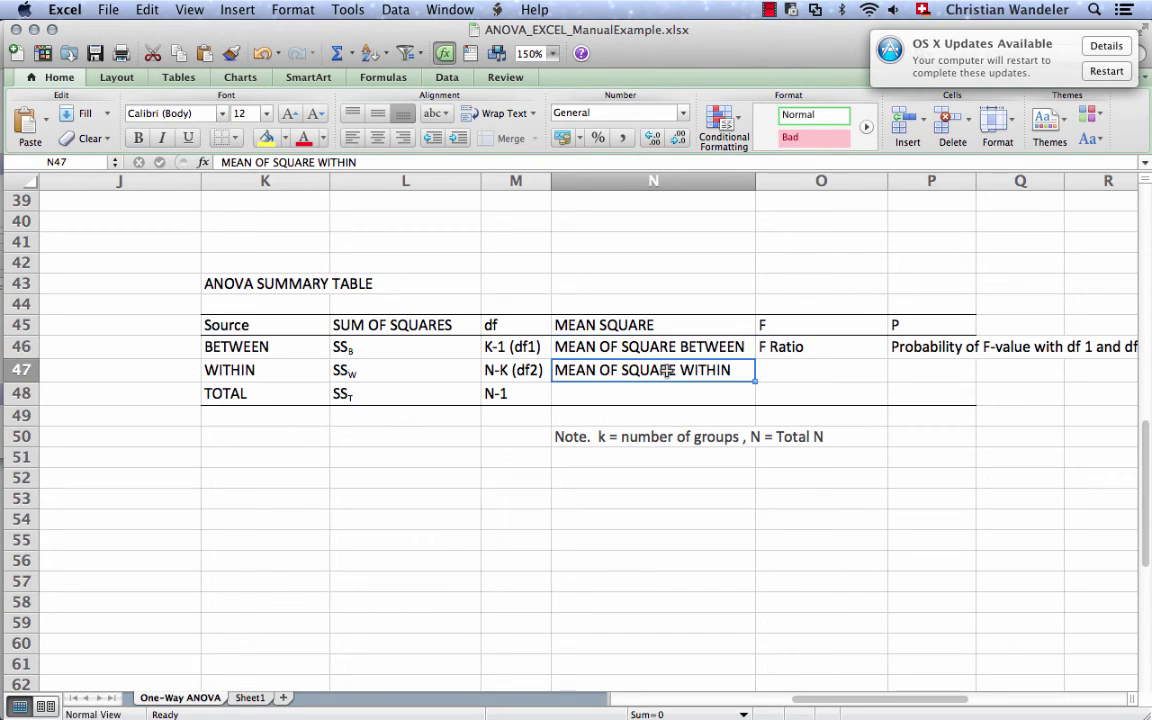
click(667, 348)
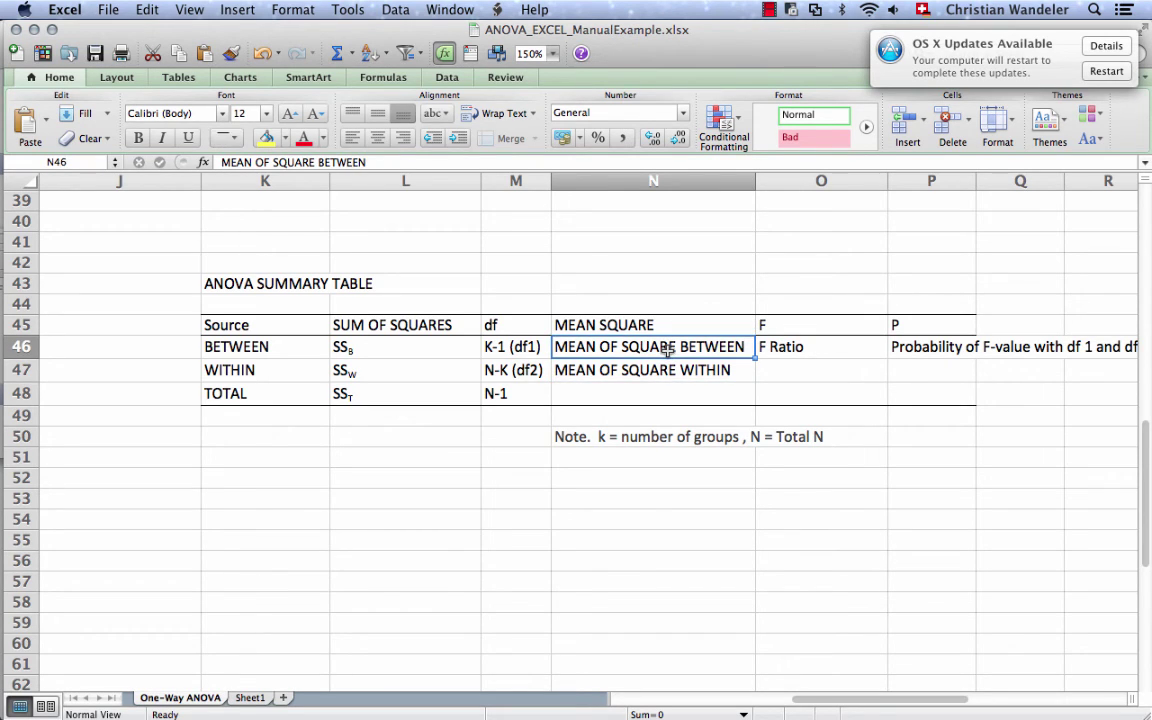
click(665, 372)
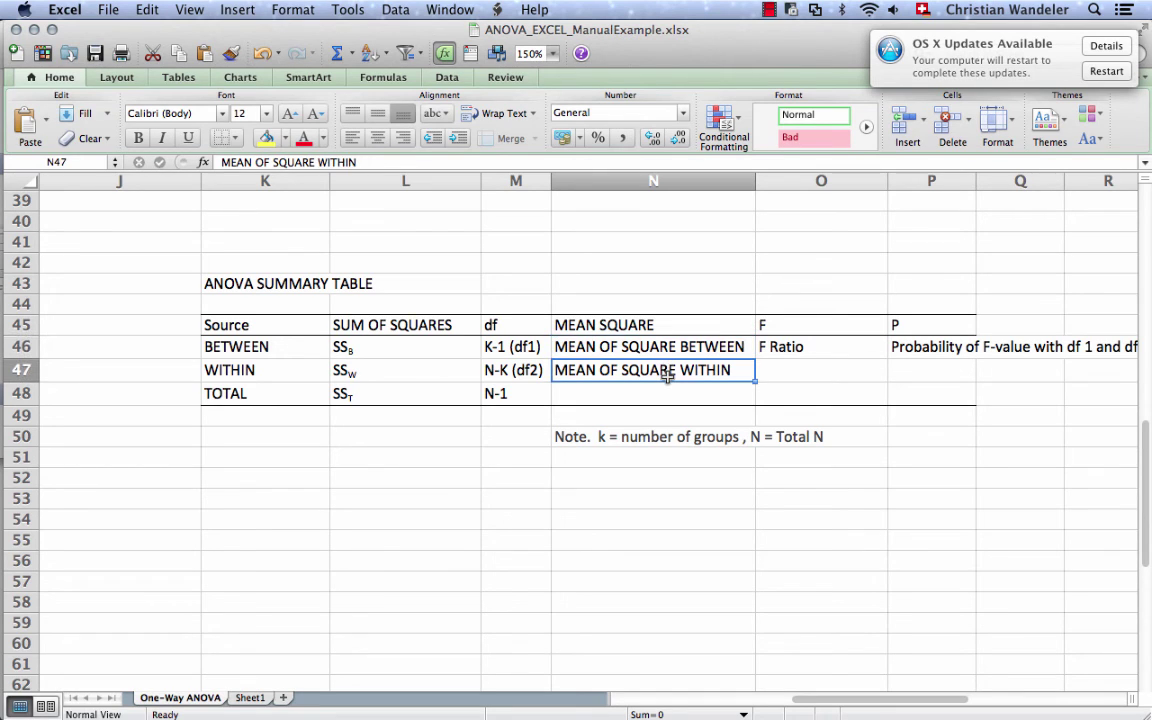
click(815, 356)
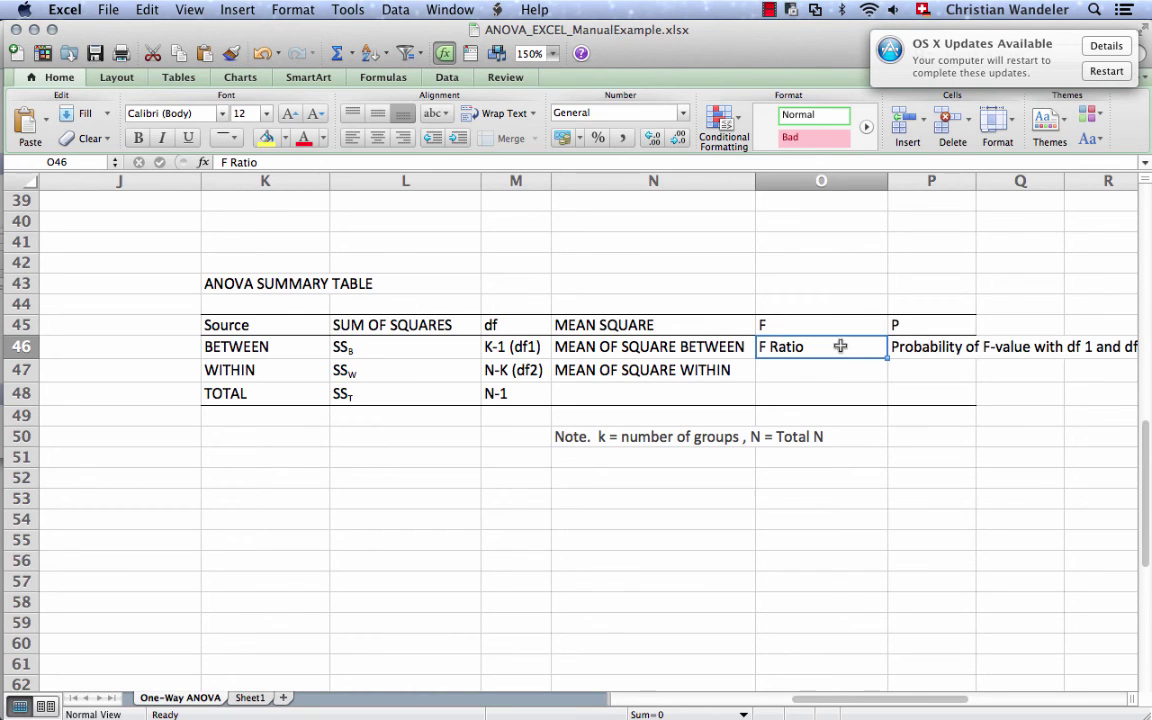
click(918, 340)
click(845, 348)
click(938, 347)
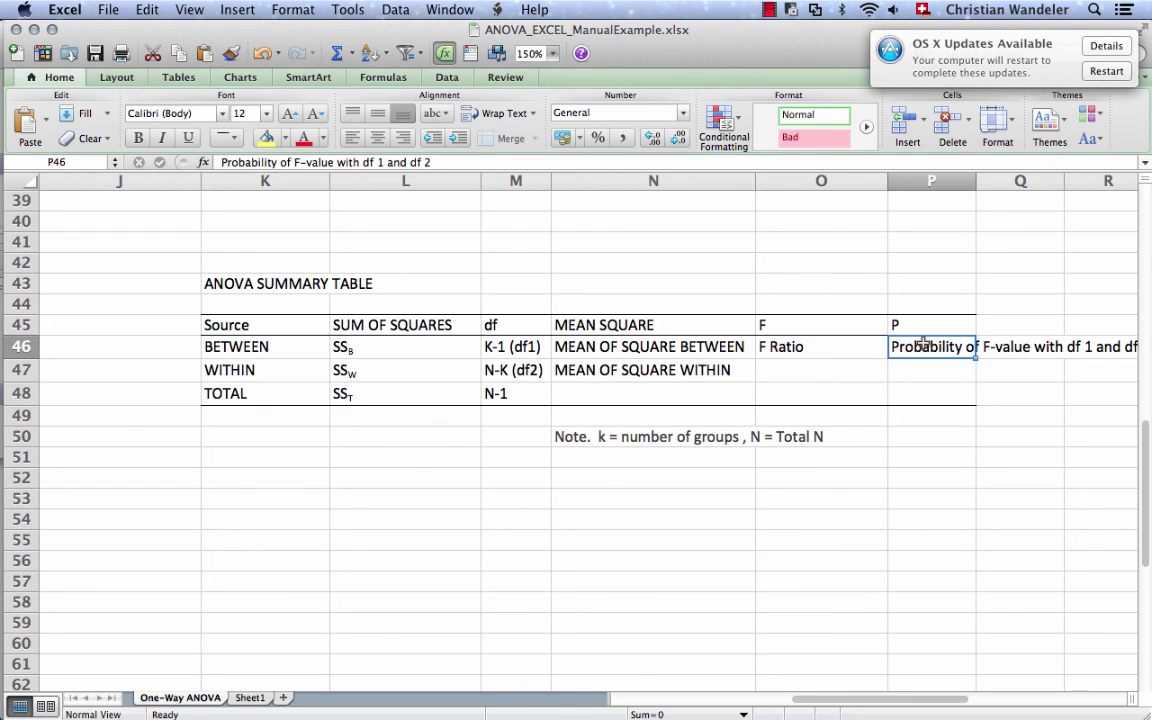
click(806, 347)
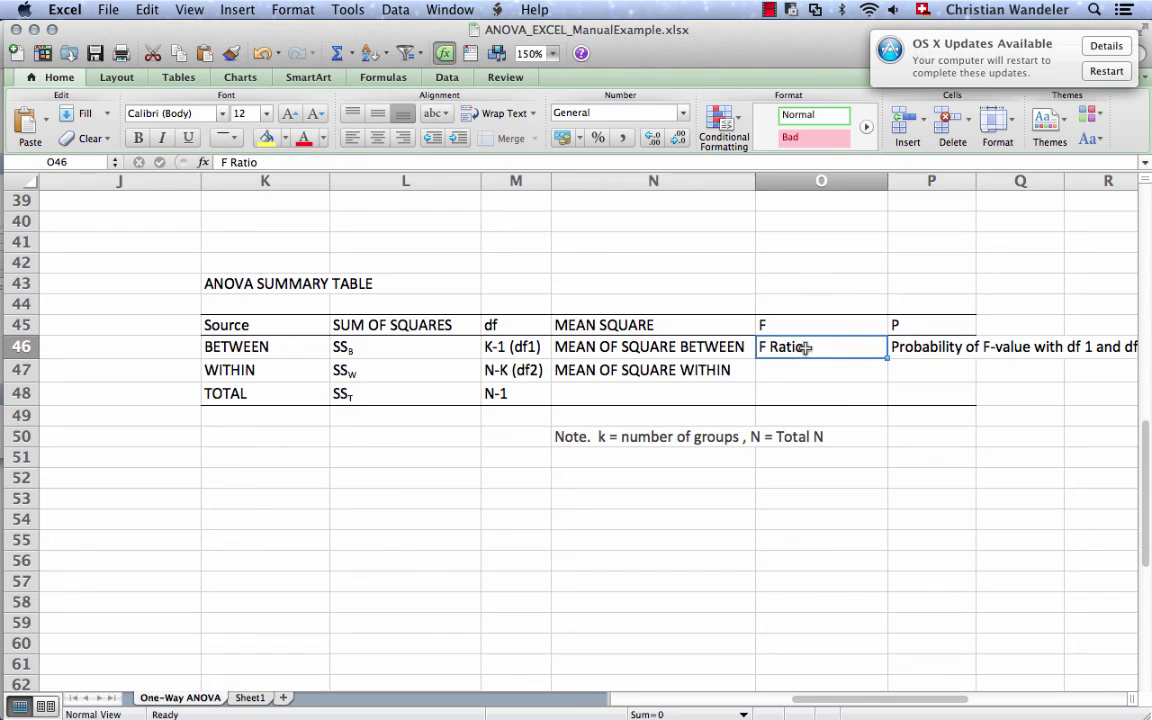
click(918, 348)
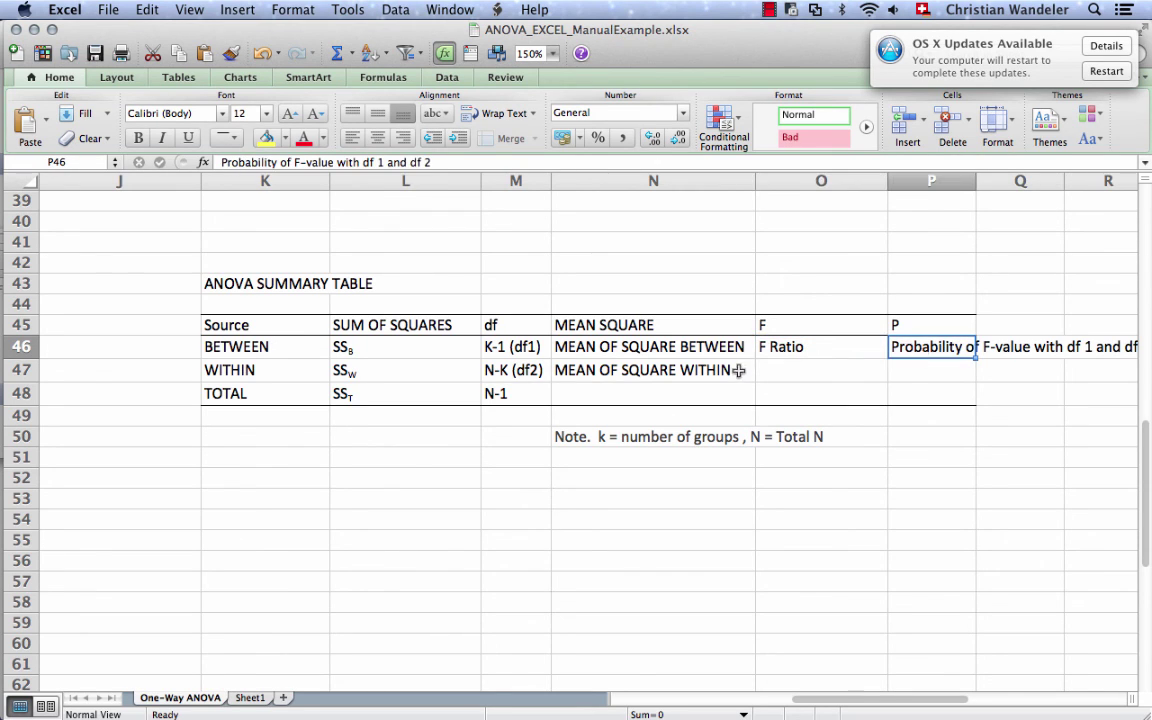